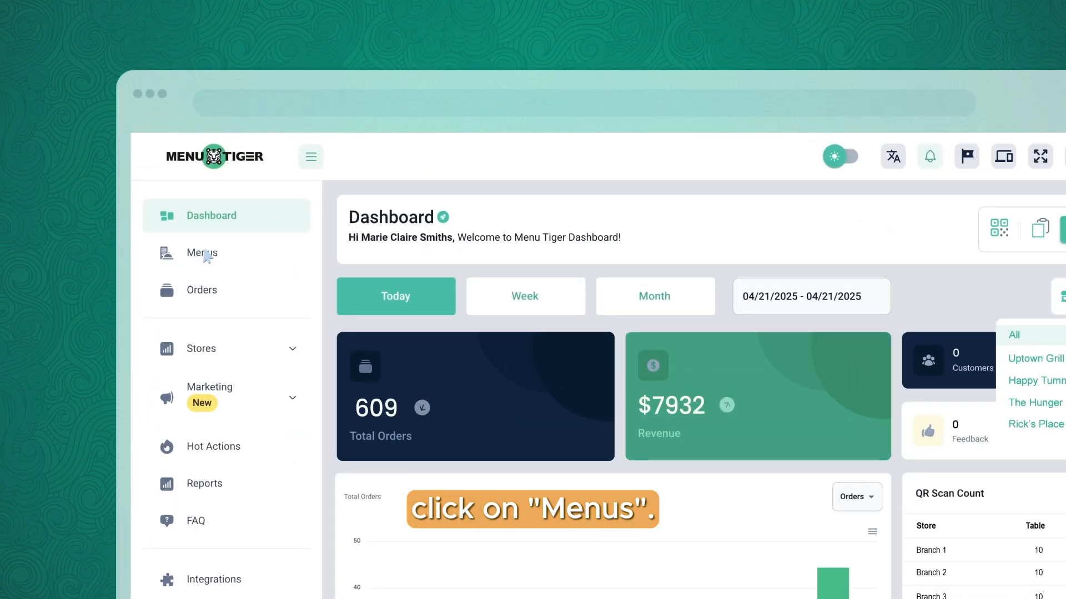
# - Create a menu from scratch named "Main Course A", describe its grilled Angus beef steak with mashed potatoes, vegetables and gravy, and save it
pyautogui.click(204, 157)
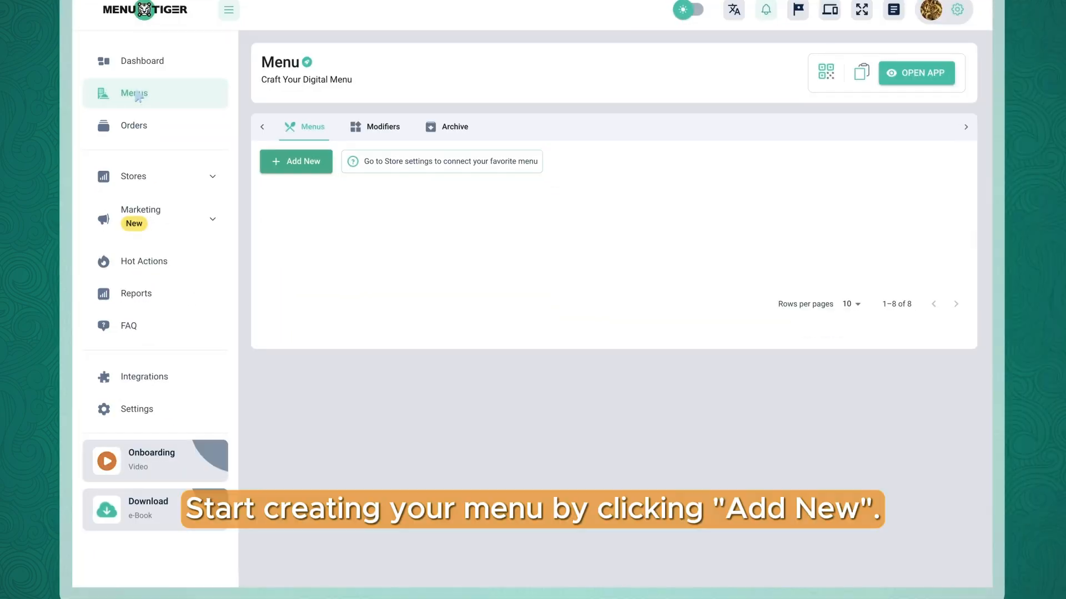
pyautogui.click(284, 159)
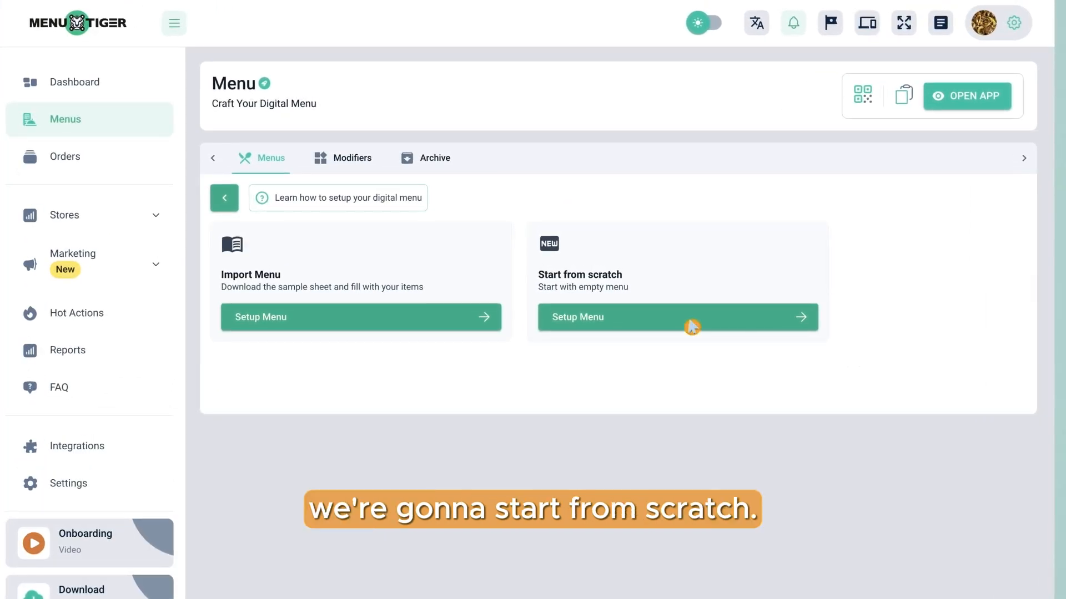
pyautogui.click(691, 327)
pyautogui.write('Main Course A')
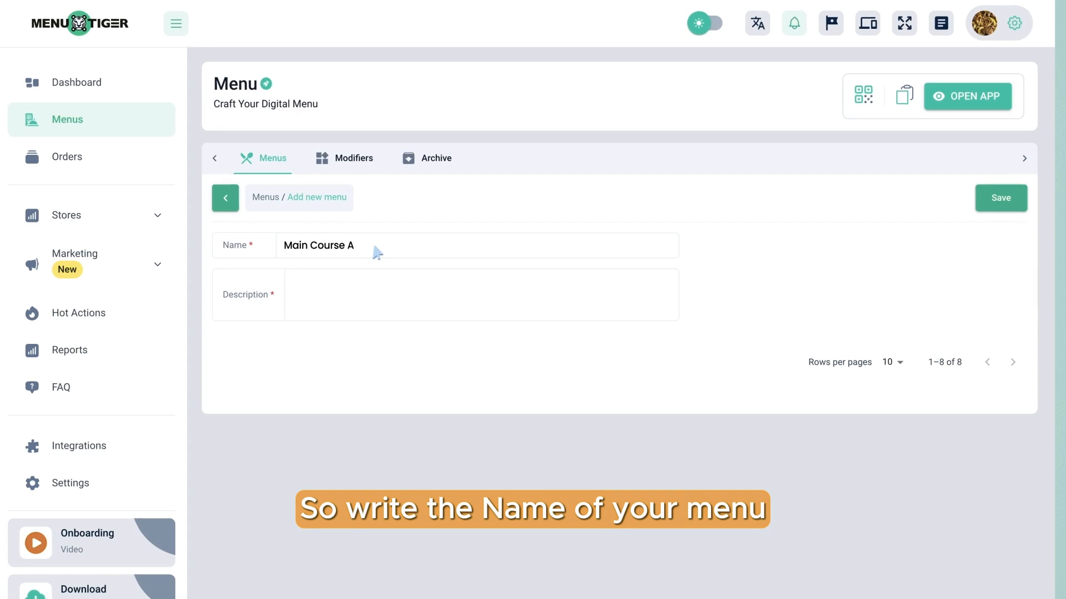
pyautogui.click(428, 283)
pyautogui.write('A classic American favorite featuring a perfectly grilled Angus beef steak, served with buttery mashed potatoes, seasonal vegetables, and a rich house-made gravy. Comfort food at its finest, packed with flavor and satisfaction in every bite.')
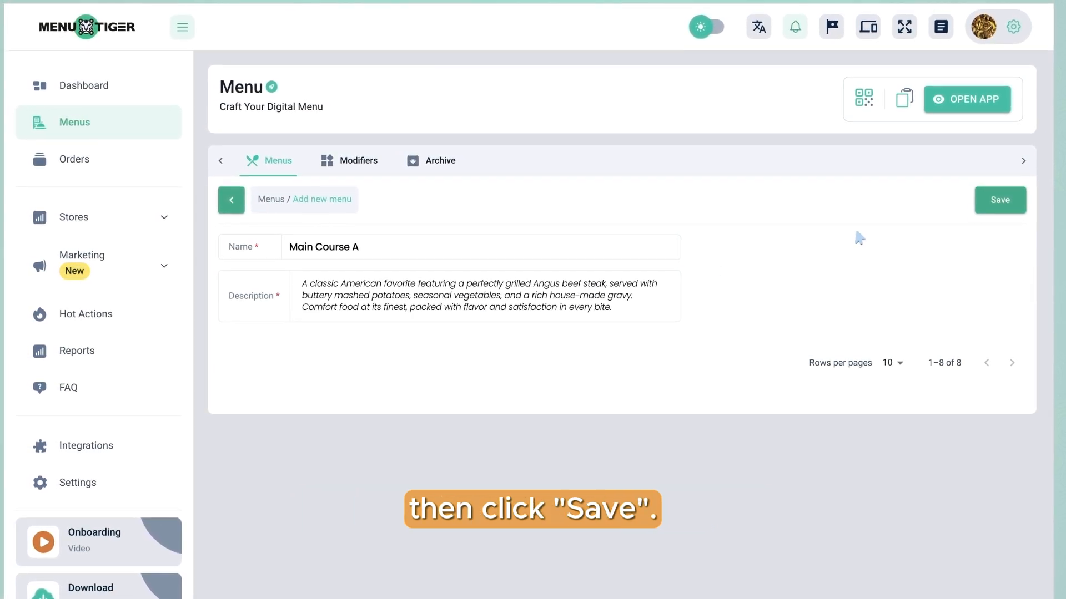
pyautogui.click(1000, 199)
# - Add and save a category named "Chicken" in the new menu, with the description "Chicken dishes in Ela Mado"
pyautogui.click(318, 321)
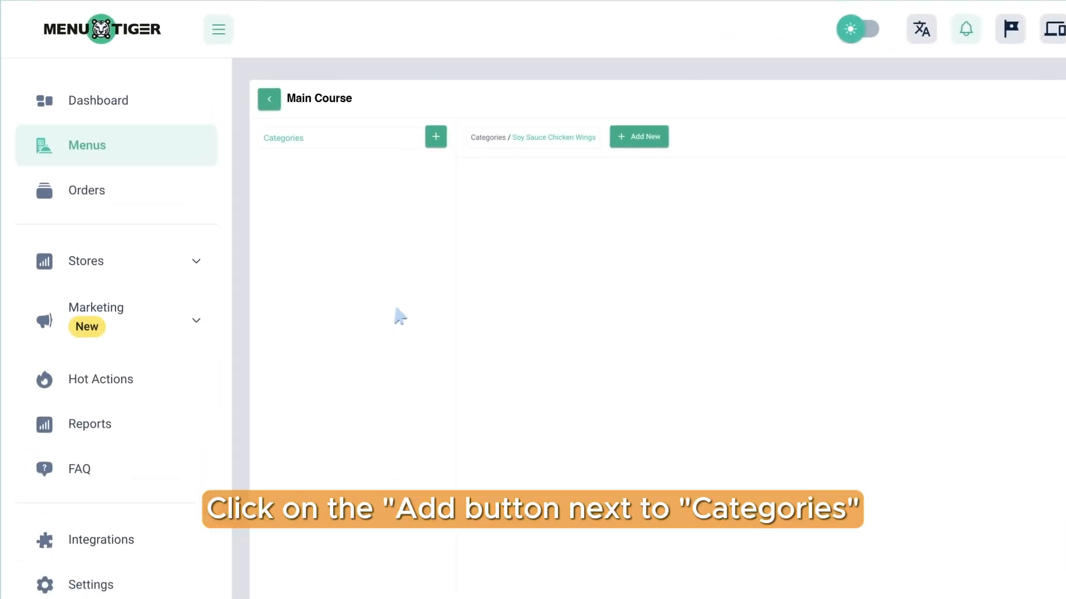
pyautogui.click(436, 138)
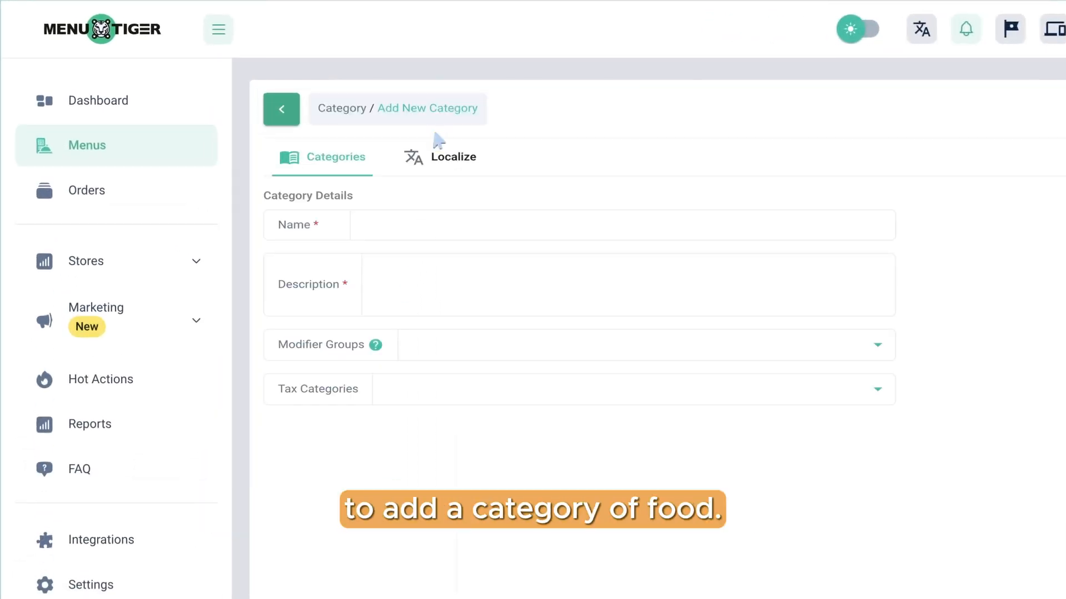
pyautogui.click(459, 222)
pyautogui.write('Chicken')
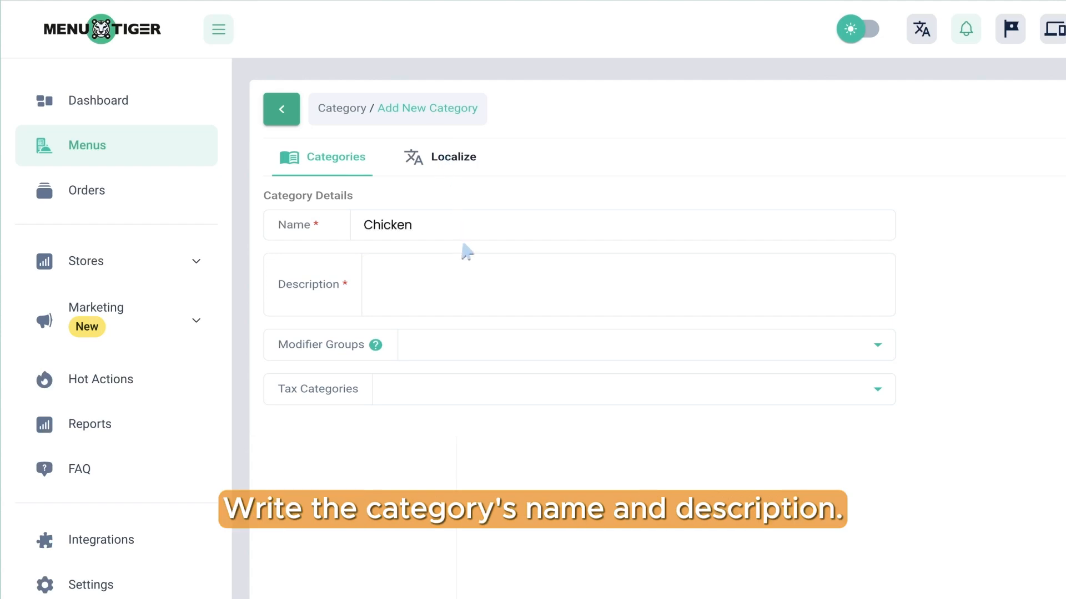
pyautogui.click(467, 313)
pyautogui.write('Chicken dishes in Ela Mado')
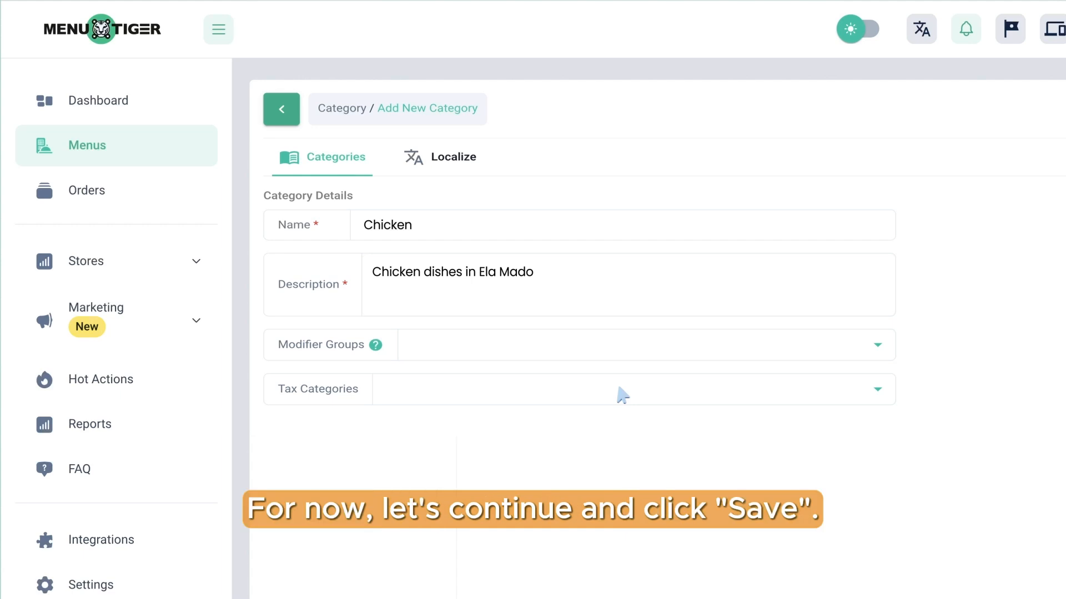
pyautogui.click(919, 93)
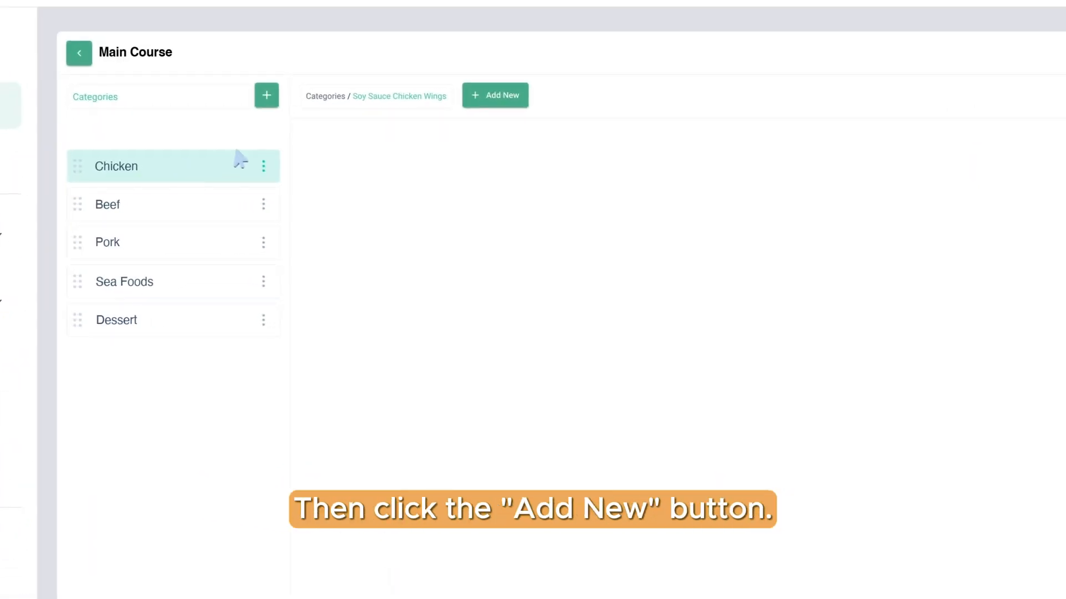
# - Add a Chicken category item named "Grilled Chicken and Peach Saltimbocca Skewers", described as "Classic chicken saltimbocca gets a summertime twist with this grilled-skewers."
pyautogui.click(496, 98)
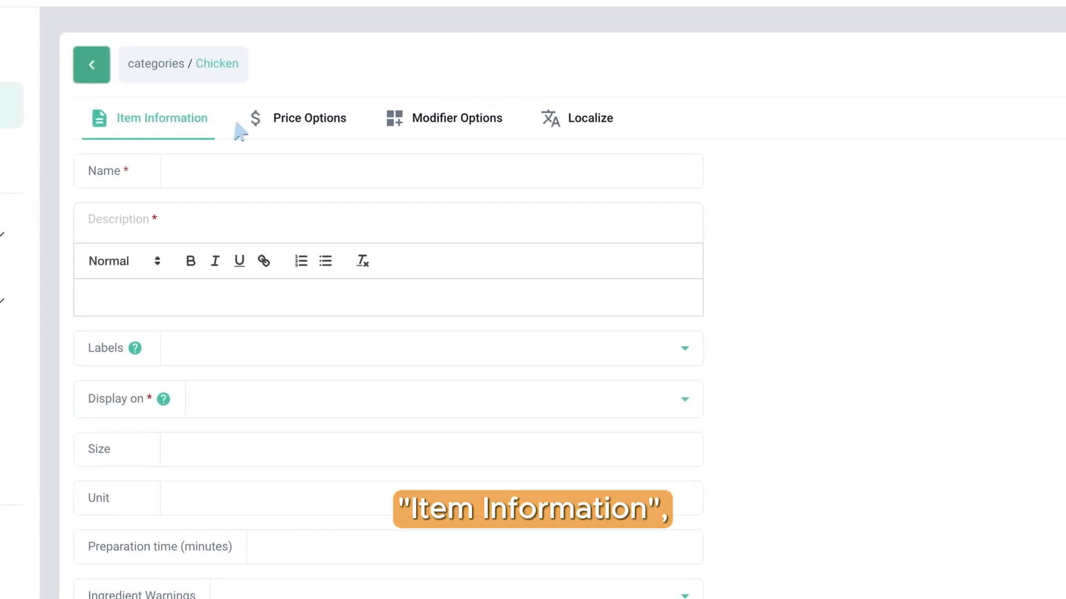
pyautogui.click(305, 132)
pyautogui.click(458, 123)
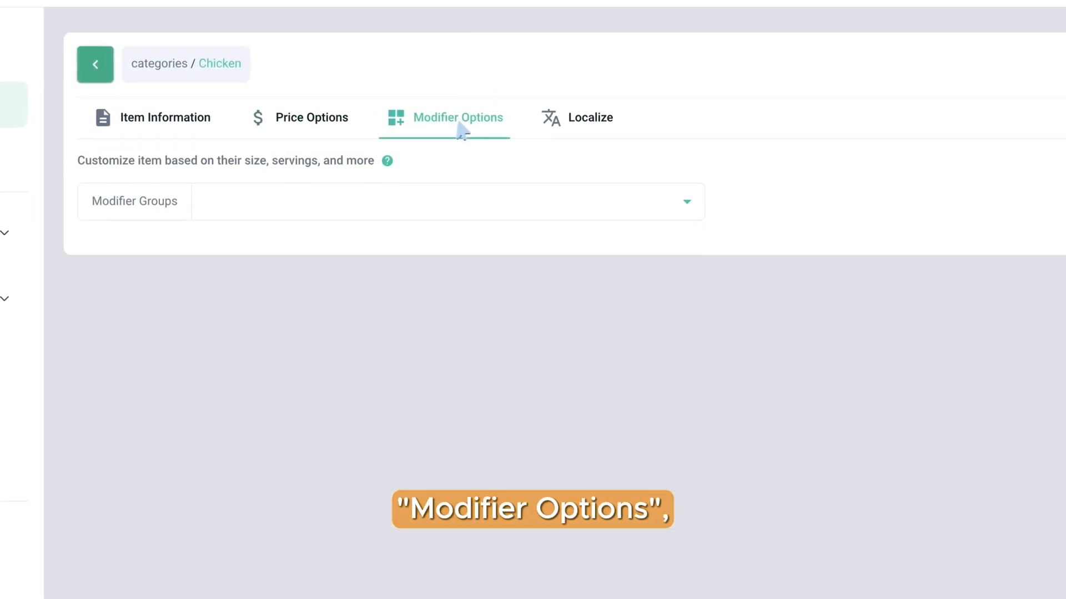
pyautogui.click(583, 123)
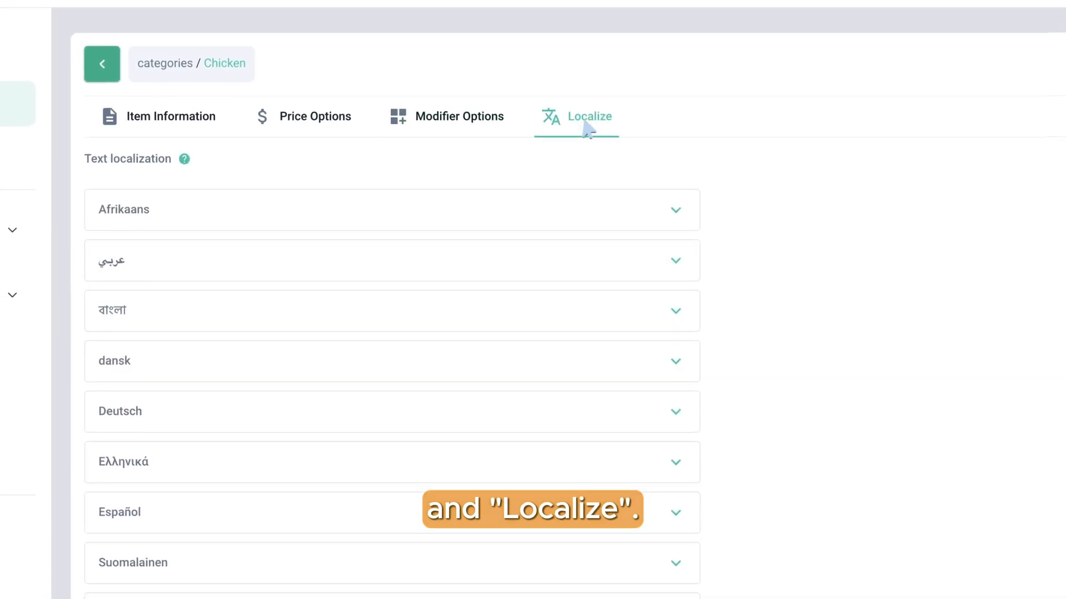
pyautogui.click(171, 129)
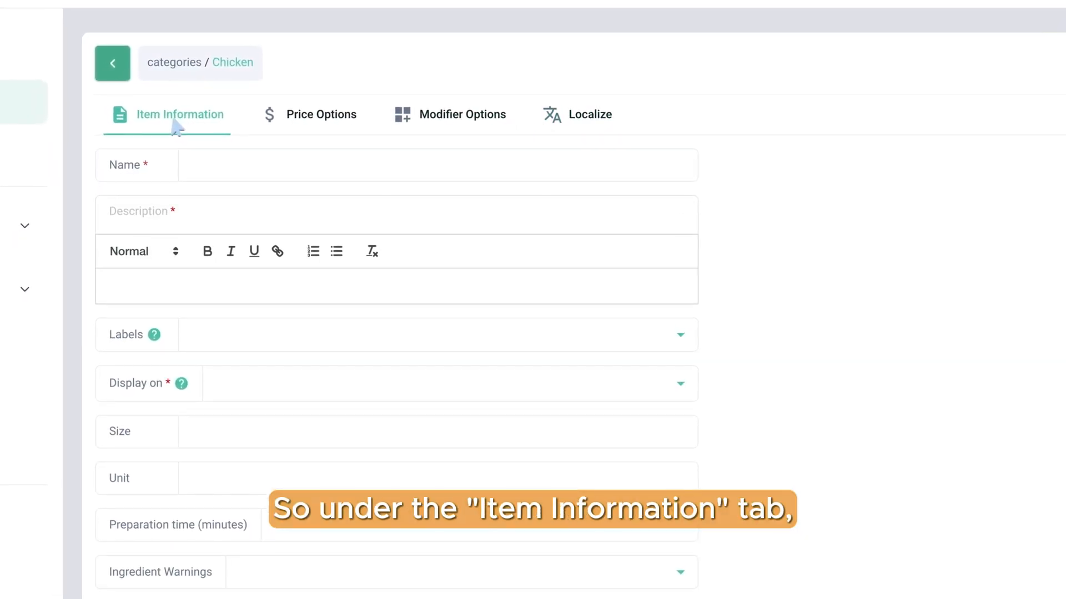
pyautogui.click(260, 161)
pyautogui.write('Grilled Chicken and Peach Saltimbocca Skewers')
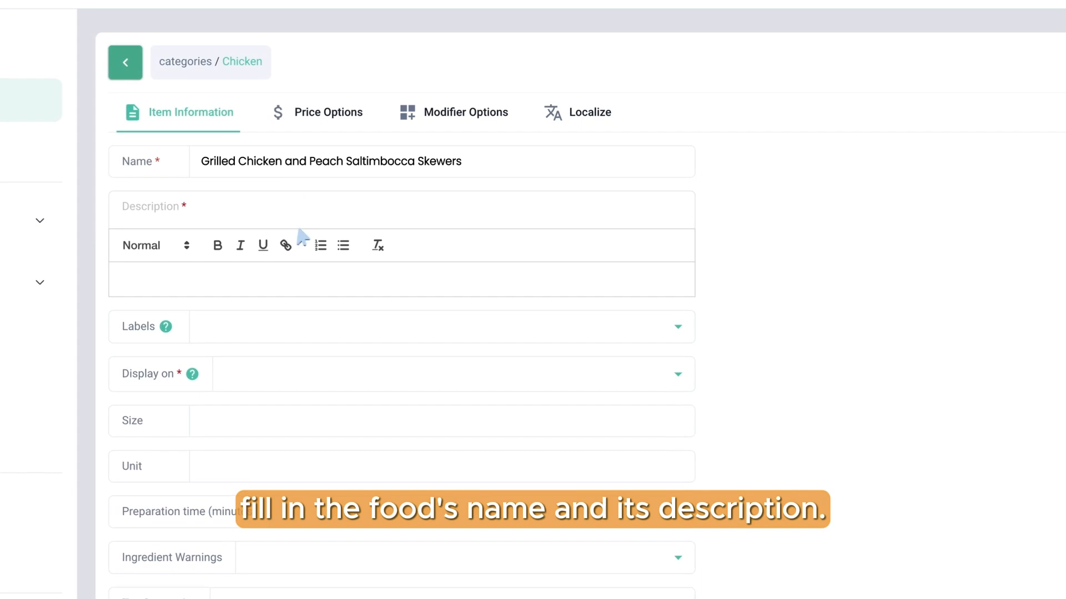
pyautogui.click(303, 293)
pyautogui.write('Classic chicken saltimbocca gets a summertime twist with this grilled-skewers.')
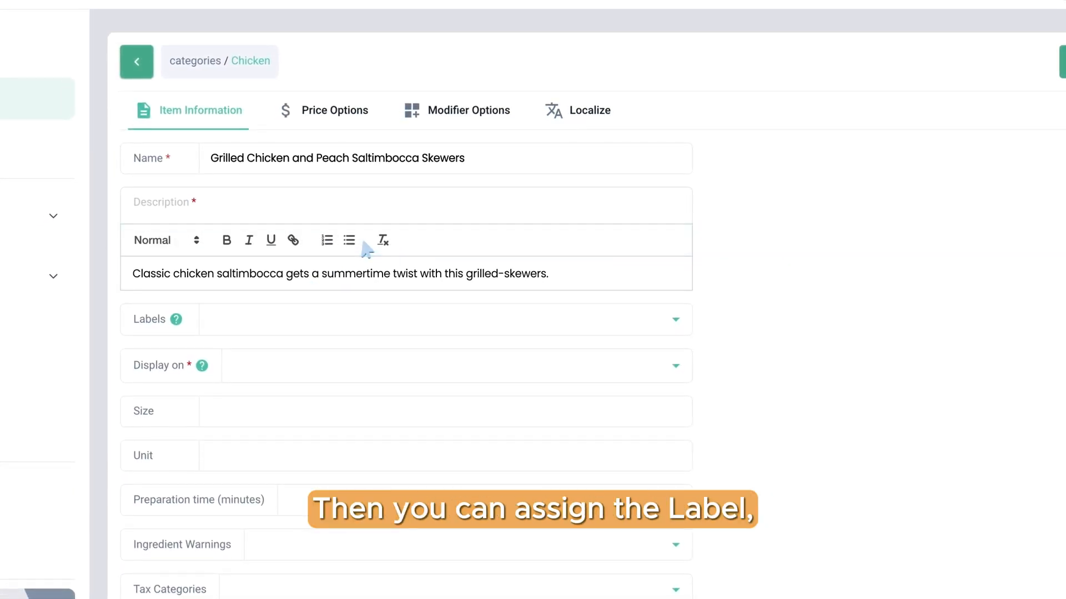
# - Assign the labels New, Bestseller and Spicy to the item and display it on Dine in and Takeaway
pyautogui.click(677, 321)
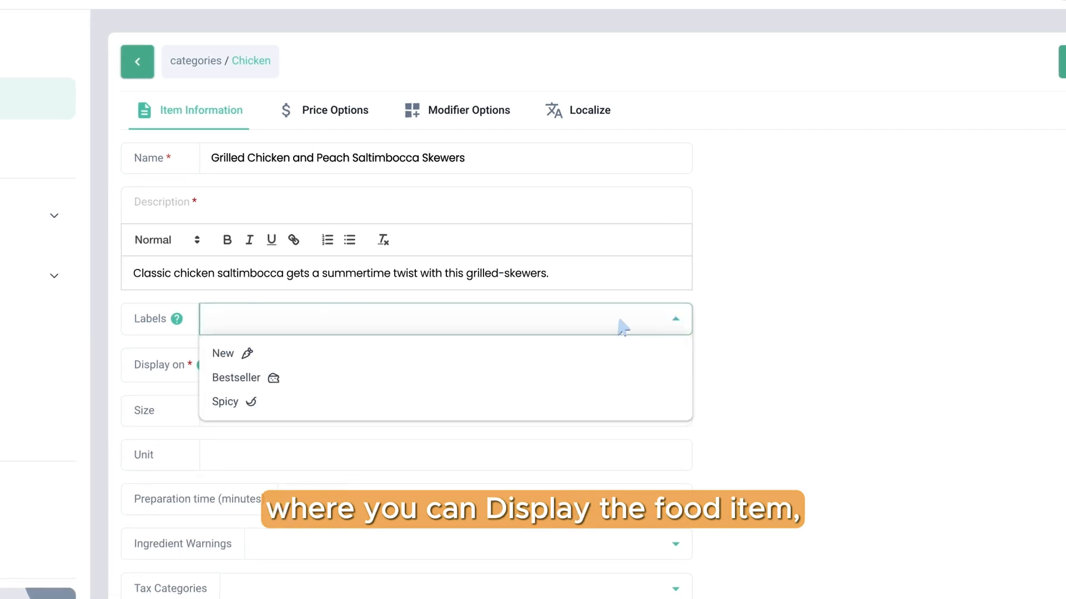
pyautogui.click(269, 357)
pyautogui.click(236, 378)
pyautogui.click(225, 402)
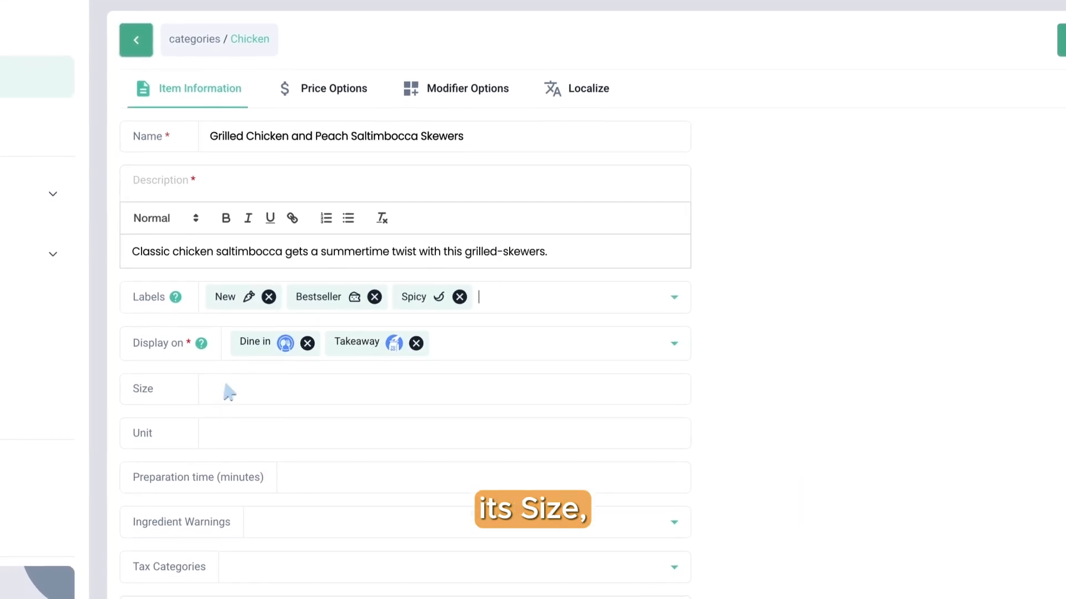
# - Set the item's size to 2, its unit to "pcs." and its preparation time to "5 mins."
pyautogui.click(222, 410)
pyautogui.write('2')
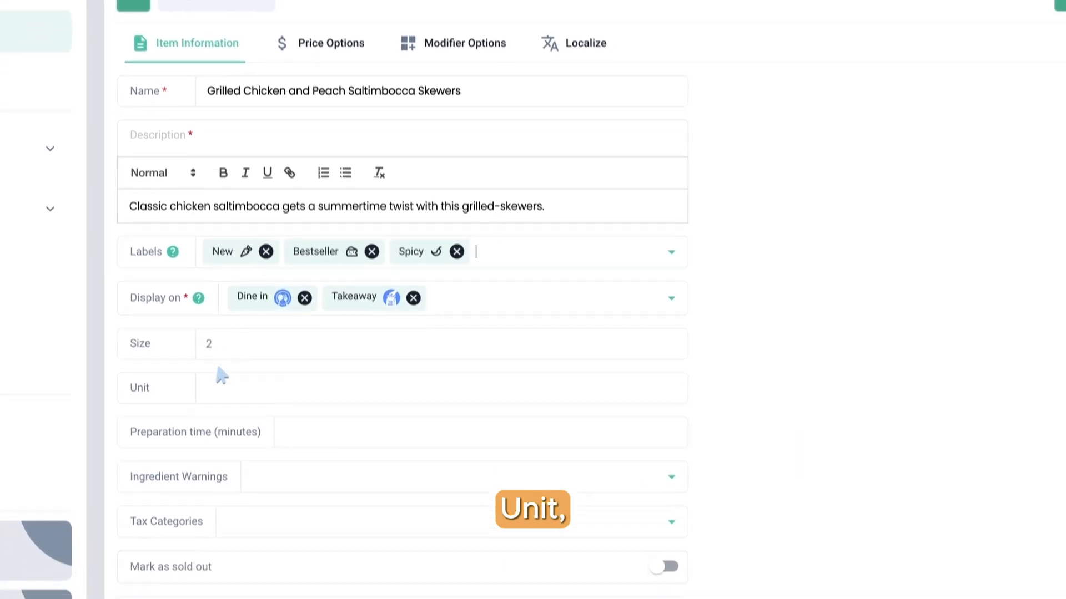
pyautogui.click(228, 454)
pyautogui.write('pcs.')
pyautogui.click(286, 367)
pyautogui.write('5 mins.')
# - Set the item's ingredient warning to Alcohol and its tax category to VAT
pyautogui.click(667, 410)
pyautogui.click(282, 356)
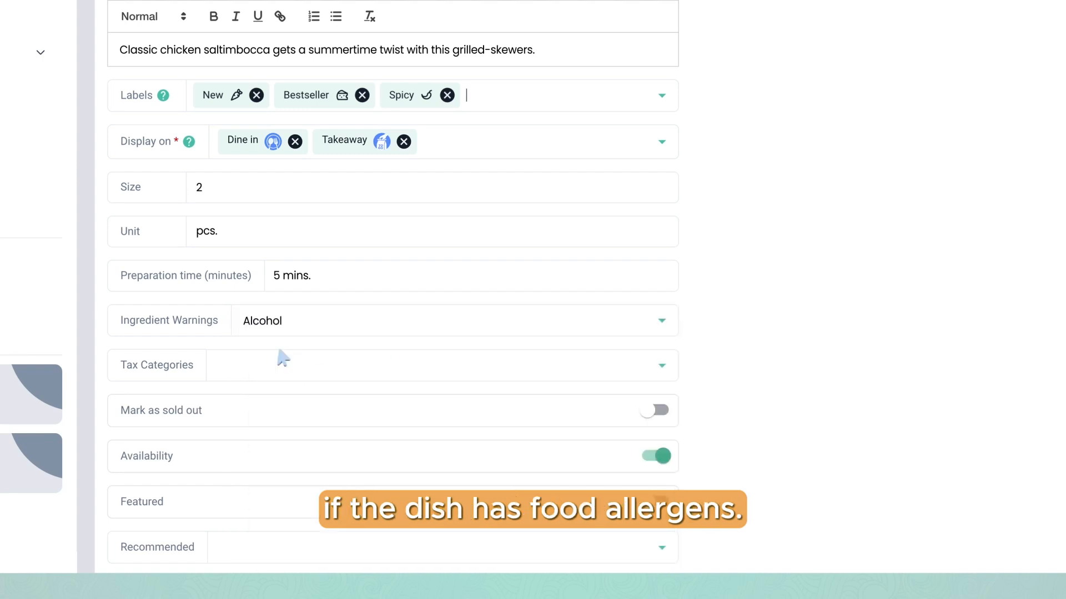
pyautogui.click(633, 366)
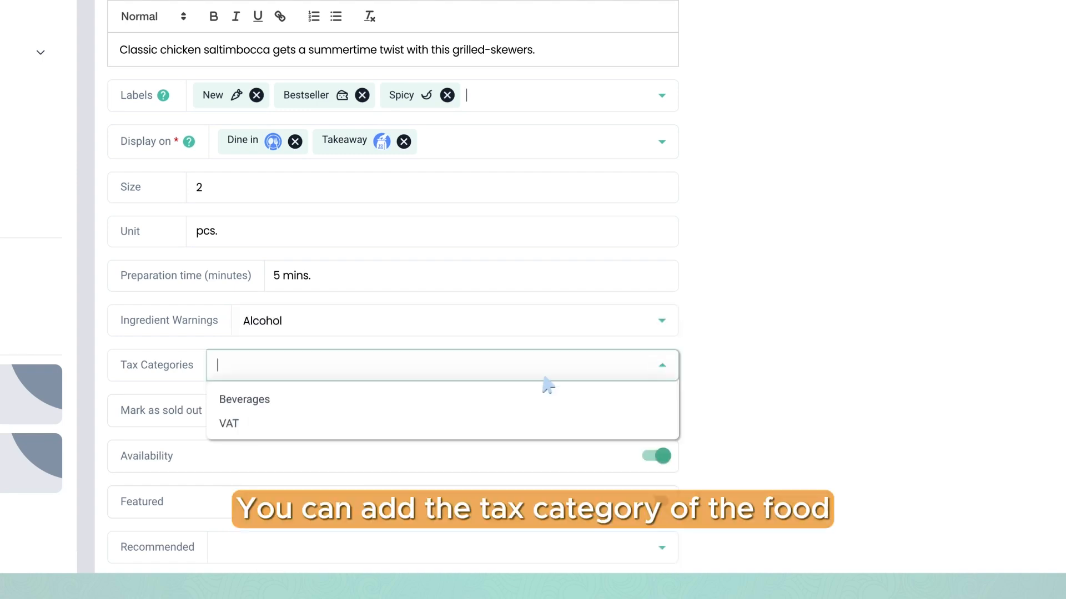
pyautogui.click(242, 424)
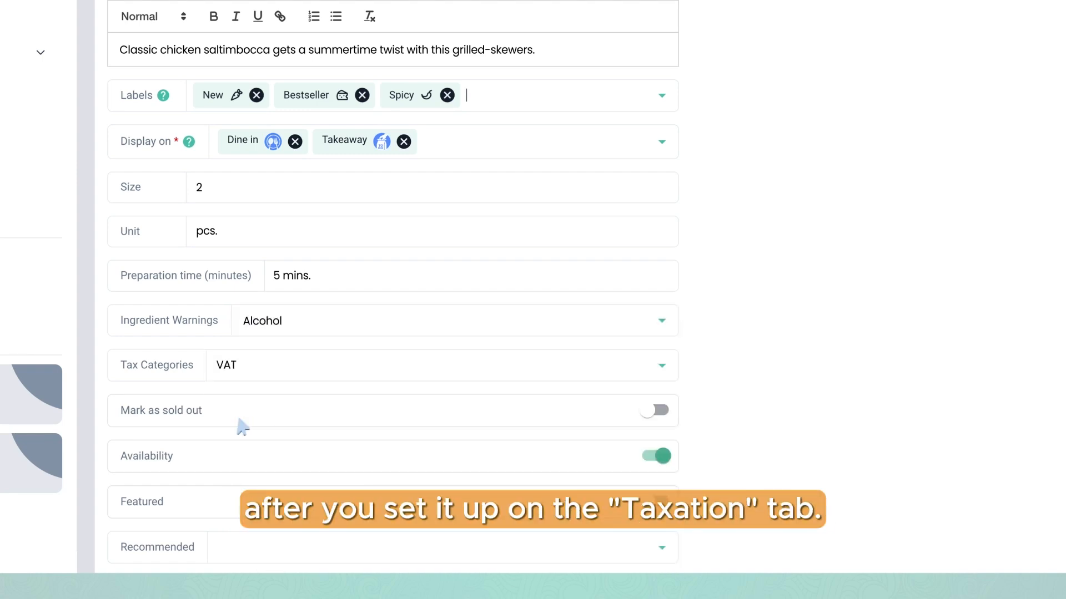
# - Mark the item as sold out, disable Availability, enable Featured, choose Grilled Chicken and Peach Saltimbocca as recommended, and save
pyautogui.scroll(-5, 240, 427)
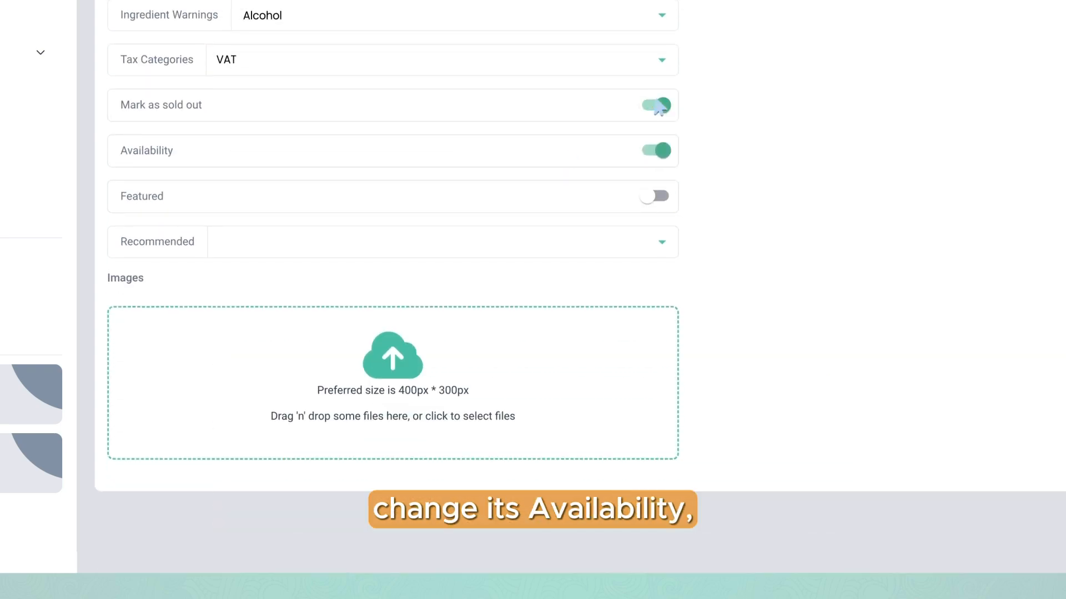
pyautogui.click(658, 153)
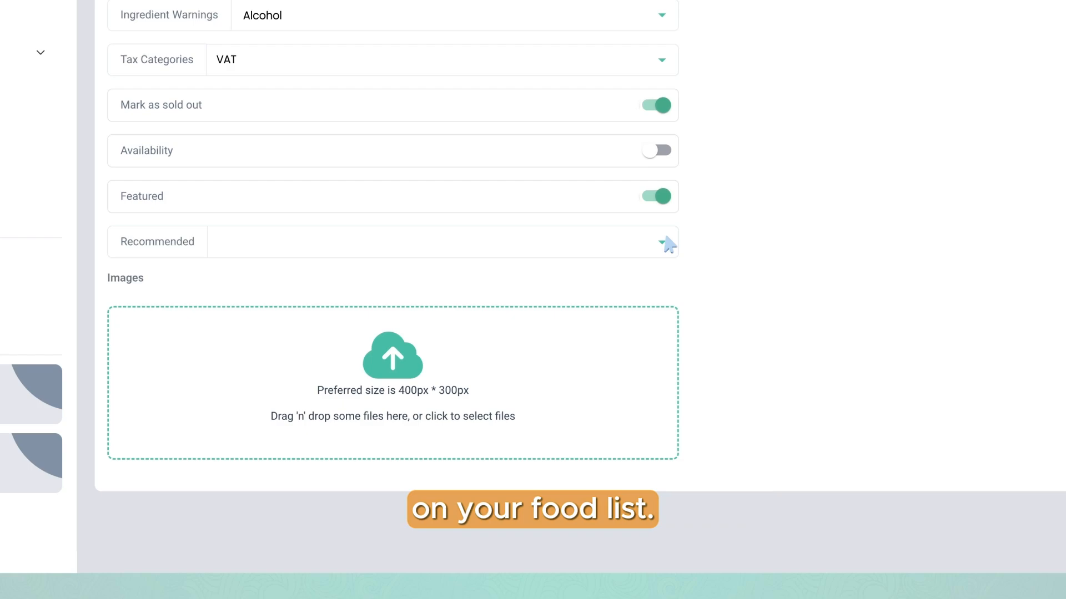
pyautogui.click(667, 243)
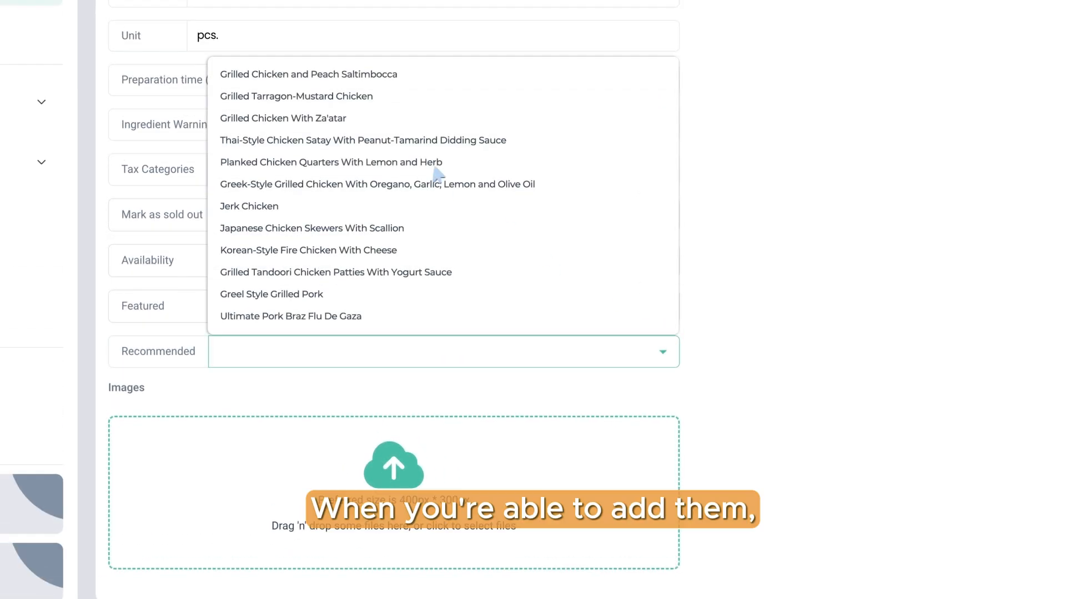
pyautogui.click(310, 75)
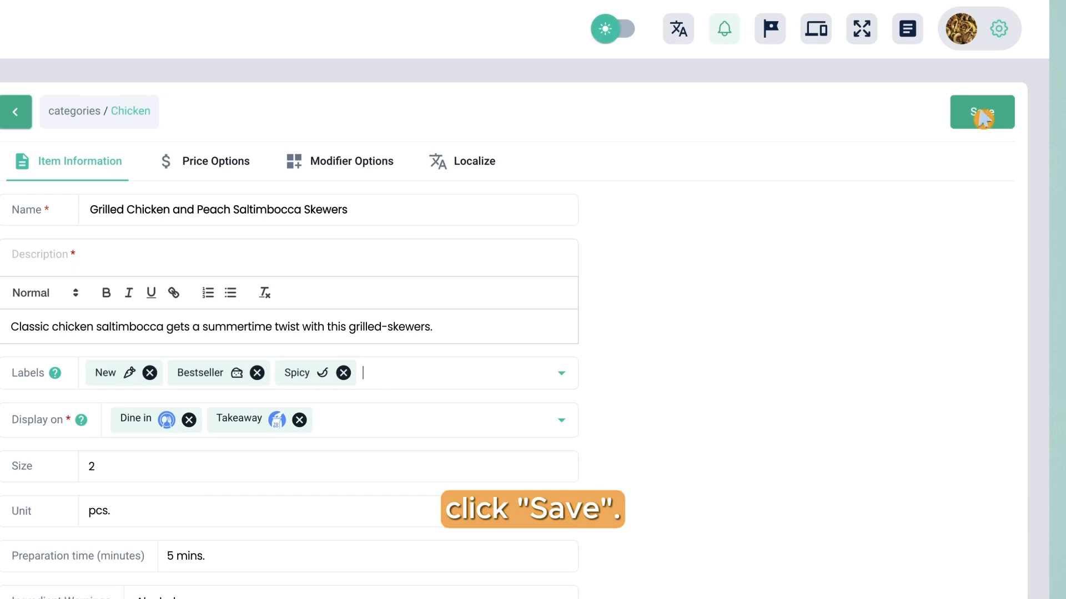
# - Give the item two price options: Grilled Chicken and Peach Saltimbocca (1 pax) at $119.99 and (2 pax) at $200.00
pyautogui.click(347, 143)
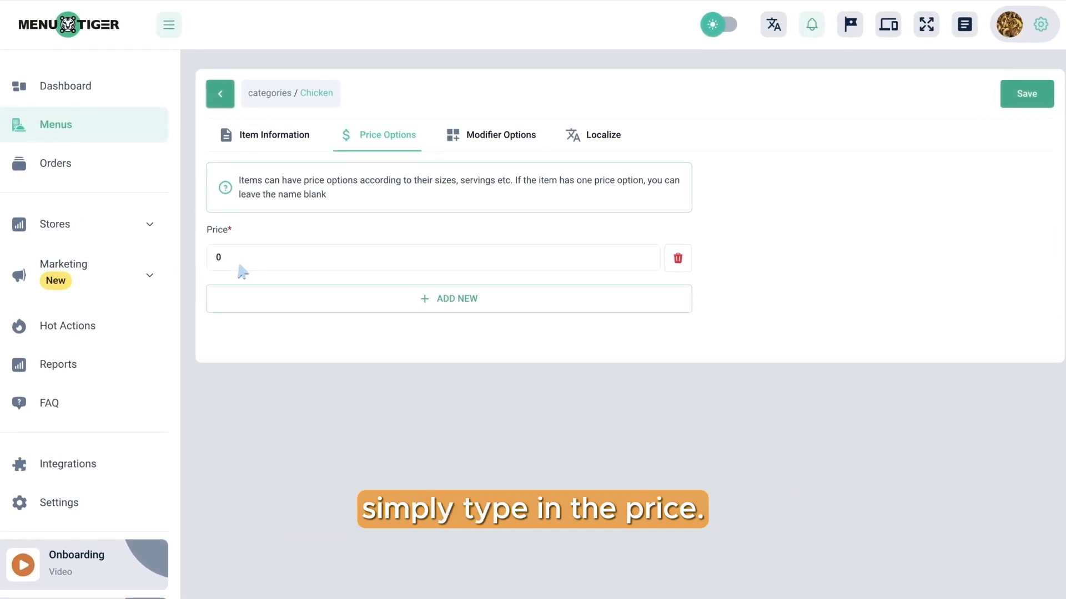
pyautogui.write('119.99')
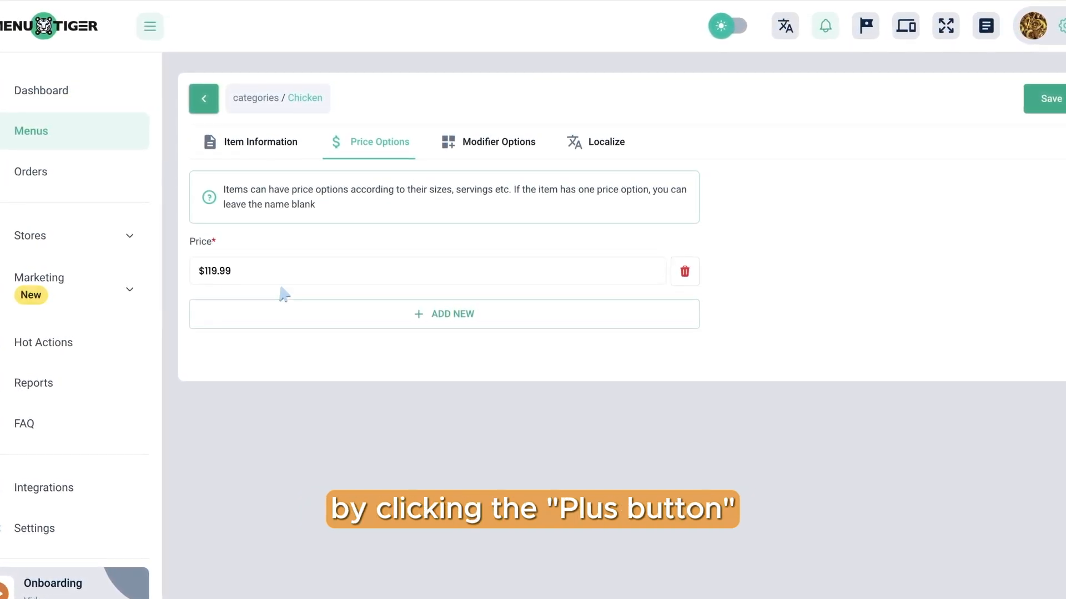
pyautogui.click(452, 316)
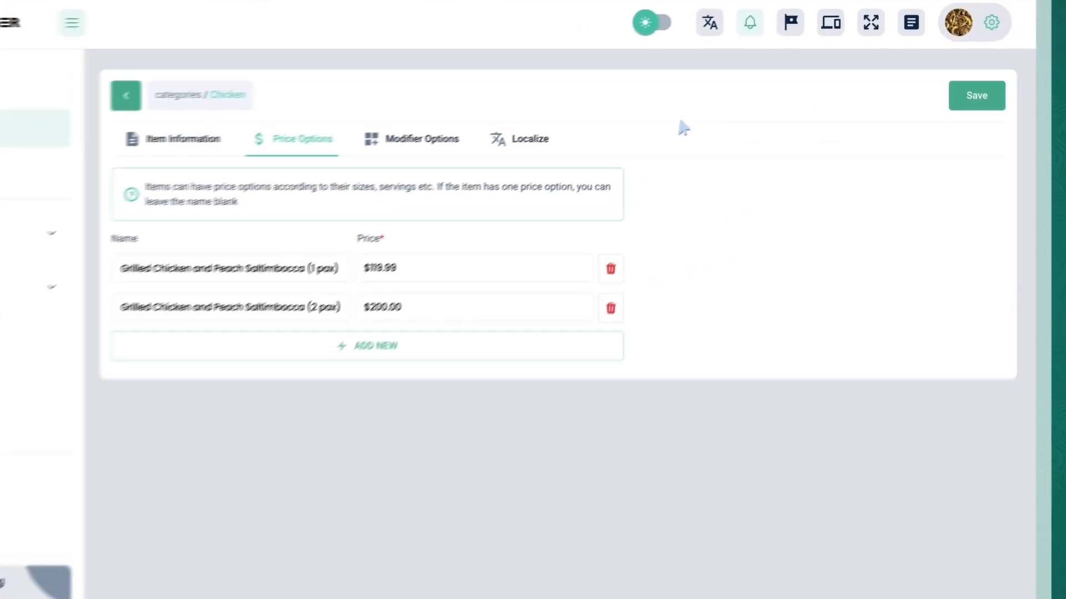
# - Create a modifier group named "Dressing", make it Required and allow adding the same choice multiple times
pyautogui.click(325, 183)
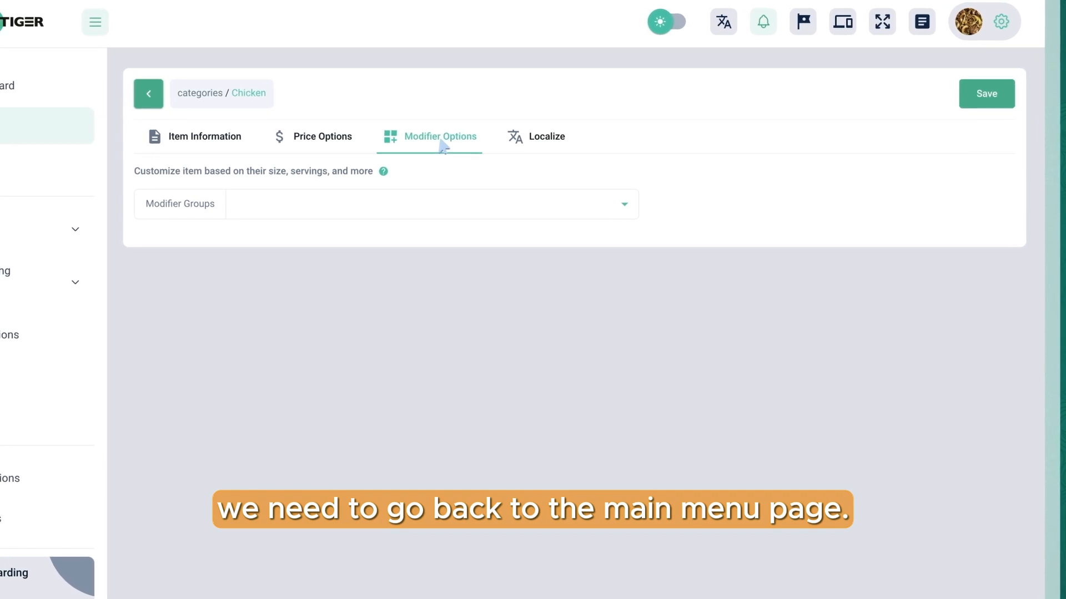
pyautogui.click(157, 98)
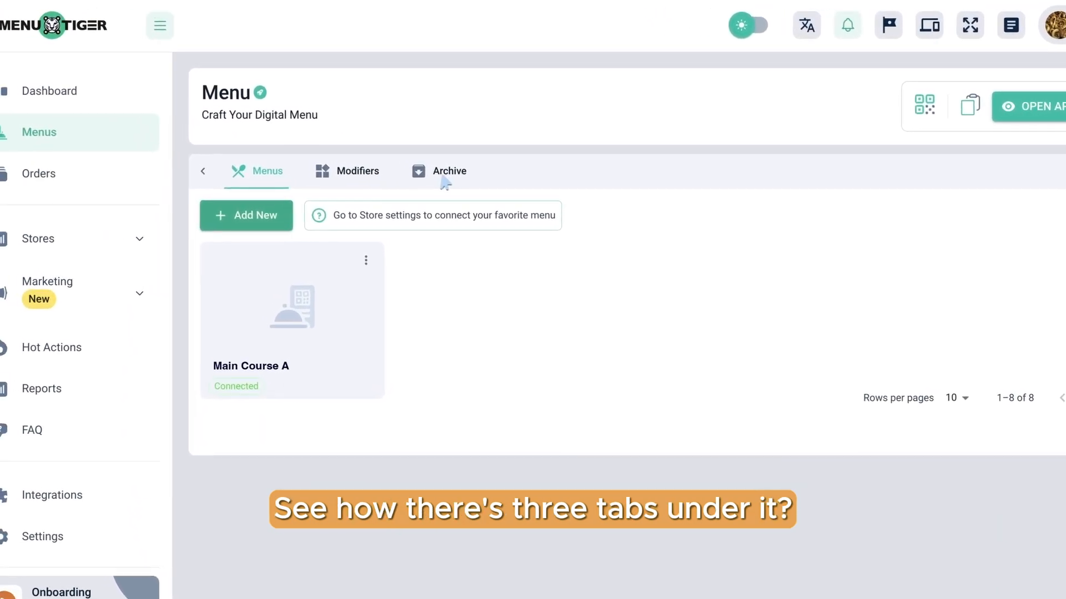
pyautogui.click(354, 177)
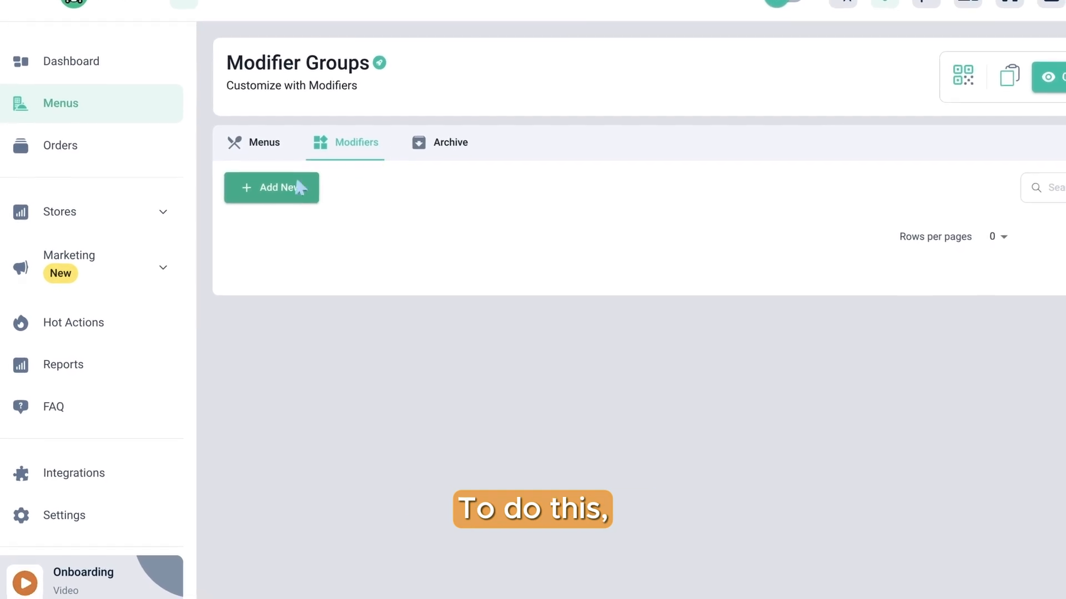
pyautogui.click(281, 187)
pyautogui.click(356, 271)
pyautogui.write('Dressing')
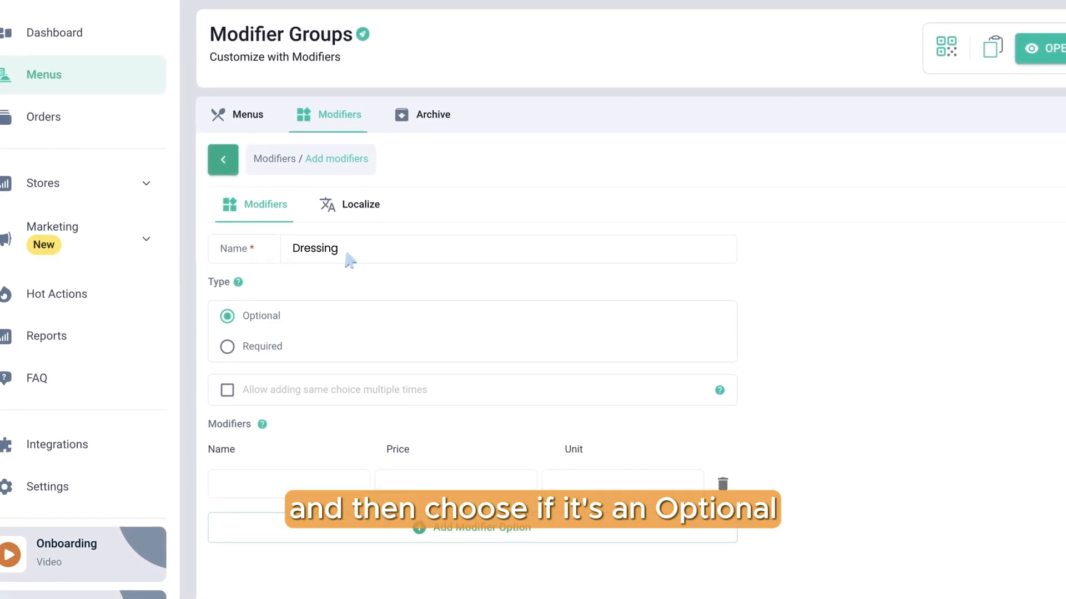
pyautogui.click(222, 334)
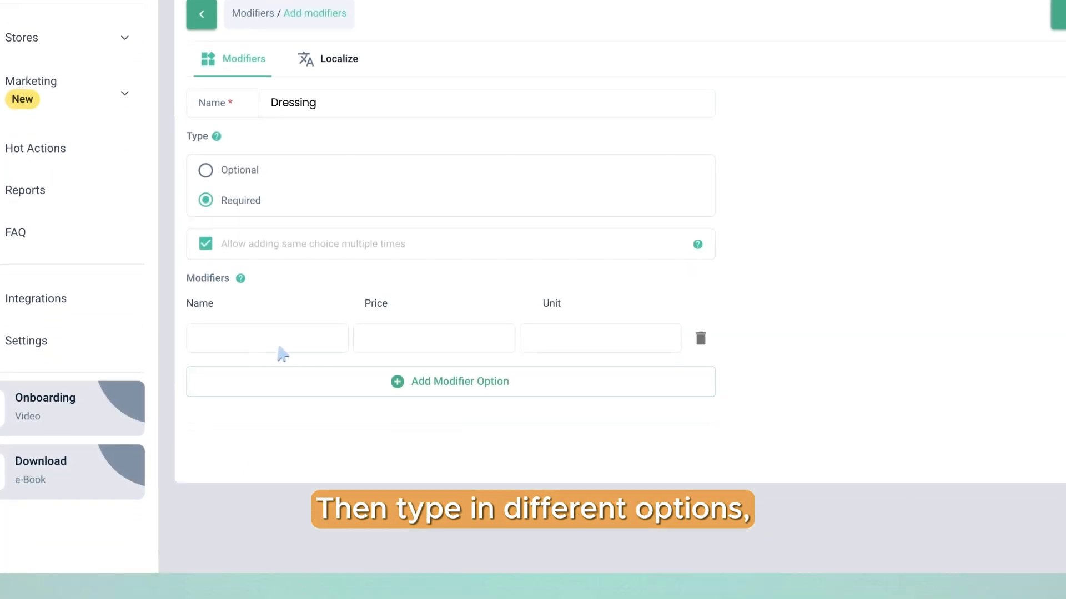
# - Enter a modifier option named "Dressing" with price 2.00 and unit "Plate", and add a second modifier option
pyautogui.write('00')
pyautogui.press('Tab')
pyautogui.write('Pla')
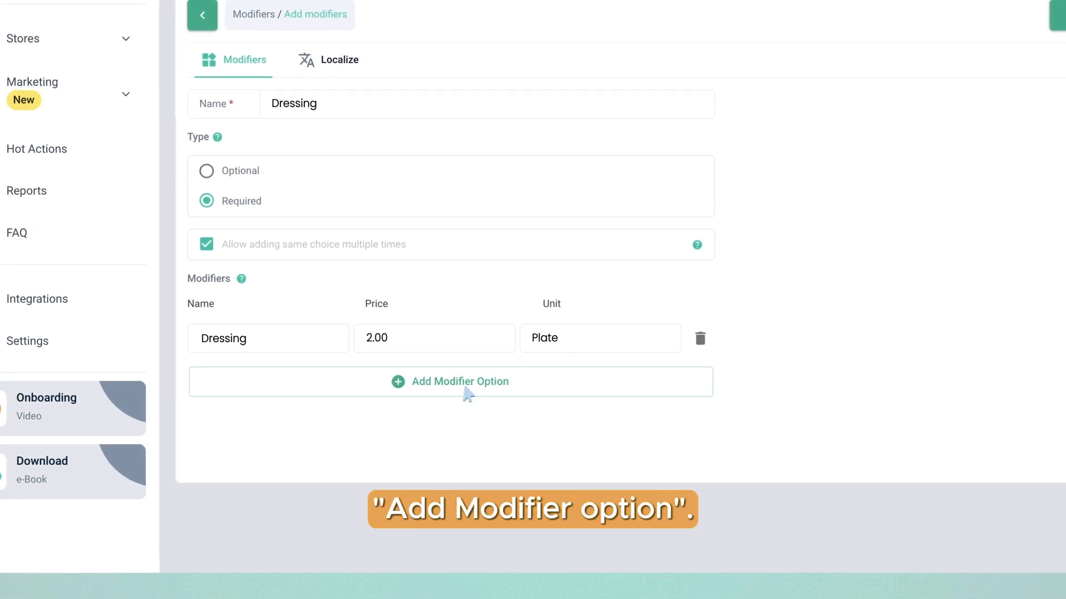
pyautogui.click(466, 388)
pyautogui.write('Wa')
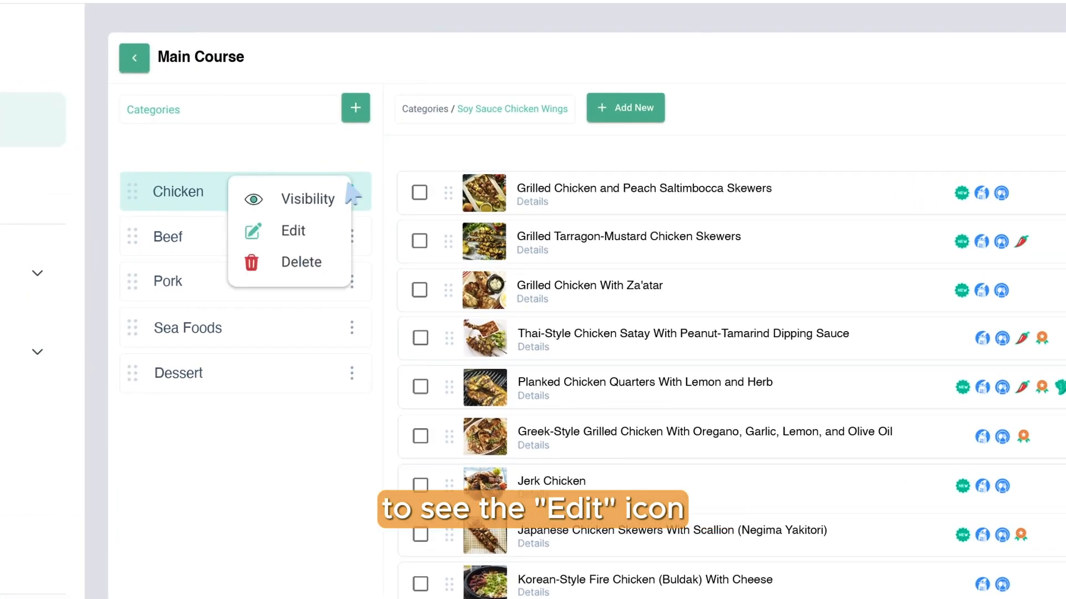
# - Edit the Chicken category to assign it the Dressing modifier group, and save the category
pyautogui.click(293, 230)
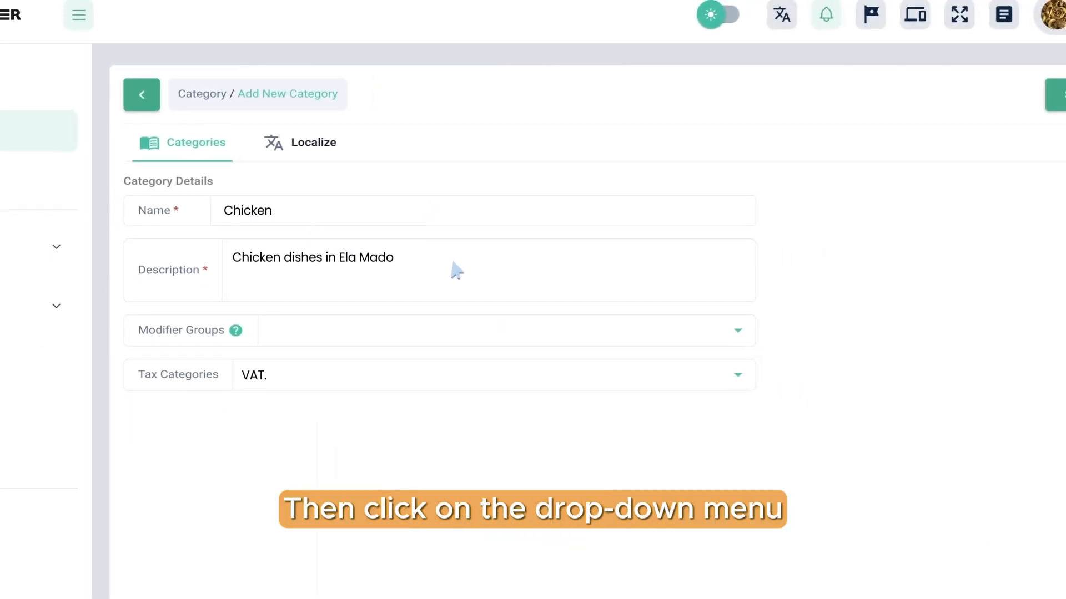
pyautogui.click(740, 335)
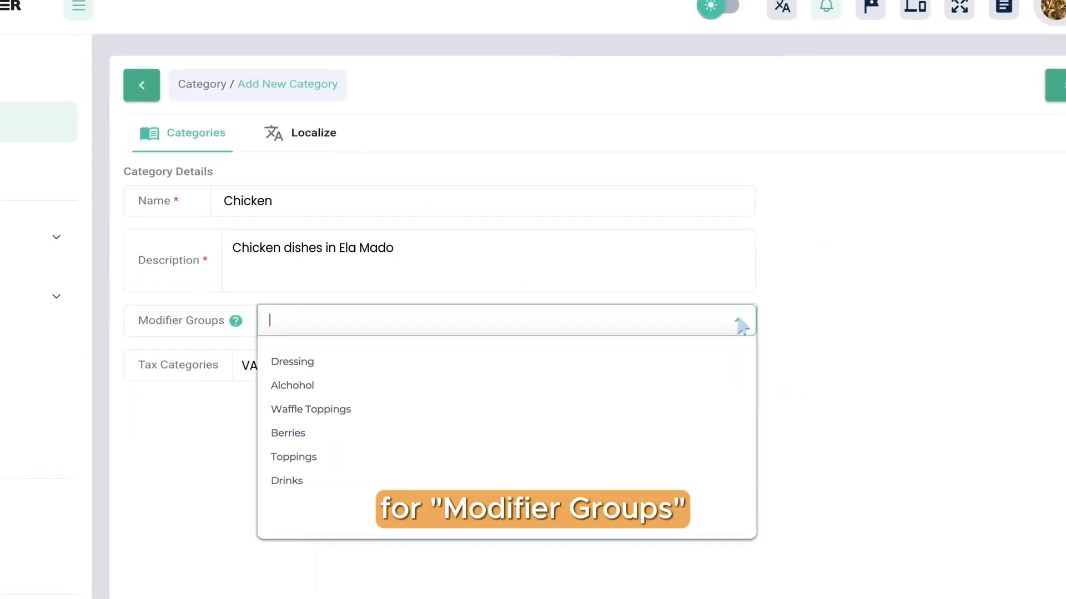
pyautogui.click(305, 355)
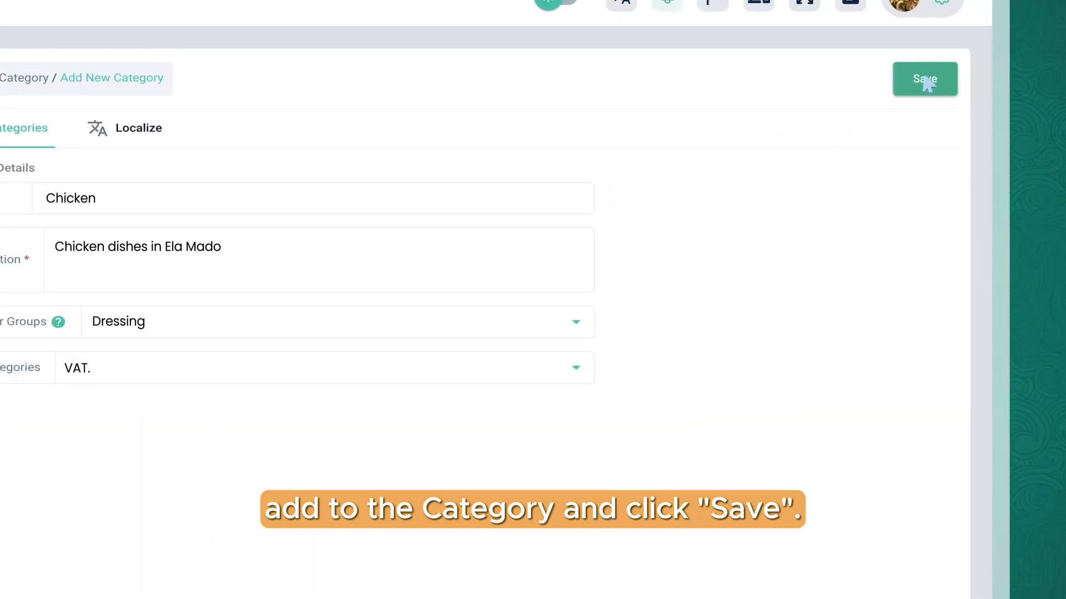
pyautogui.click(926, 81)
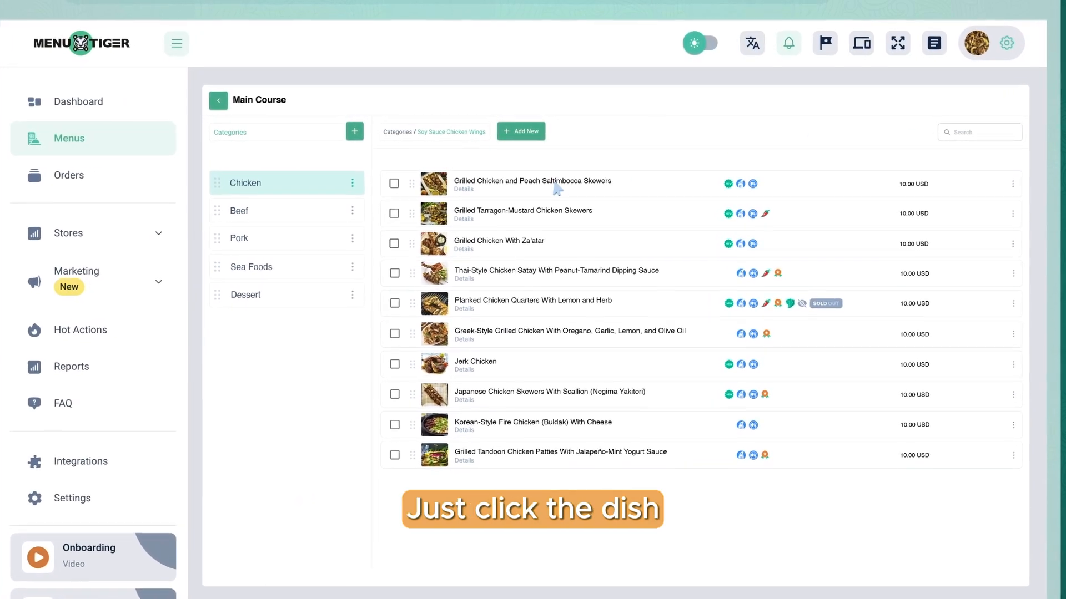
# - Add the Dressing modifier group to the Grilled Chicken and Peach Saltimbocca Skewers dish and save the item
pyautogui.click(555, 180)
pyautogui.click(488, 152)
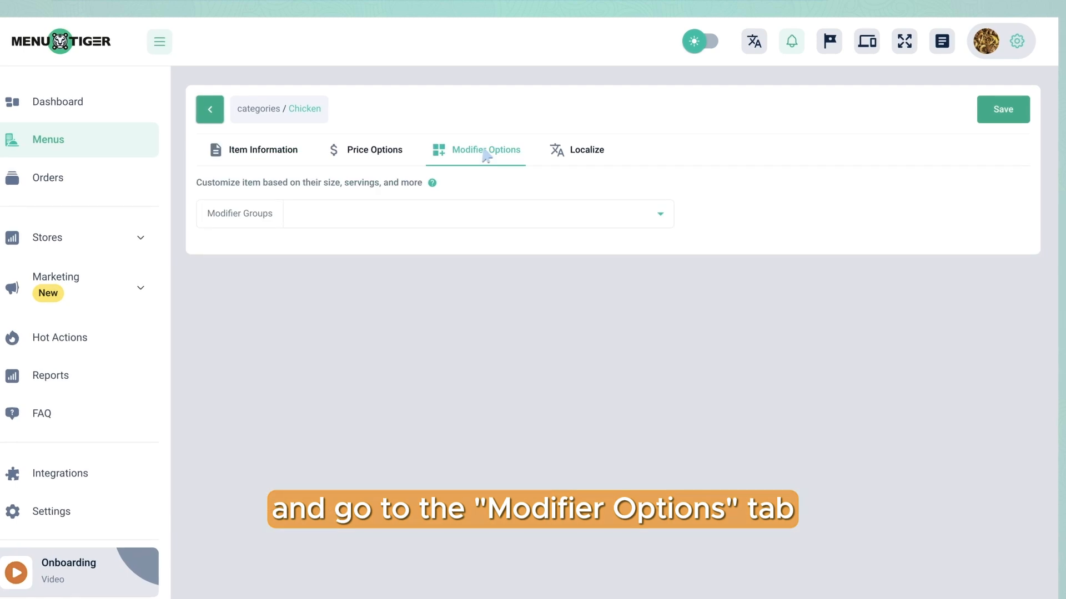
pyautogui.click(658, 214)
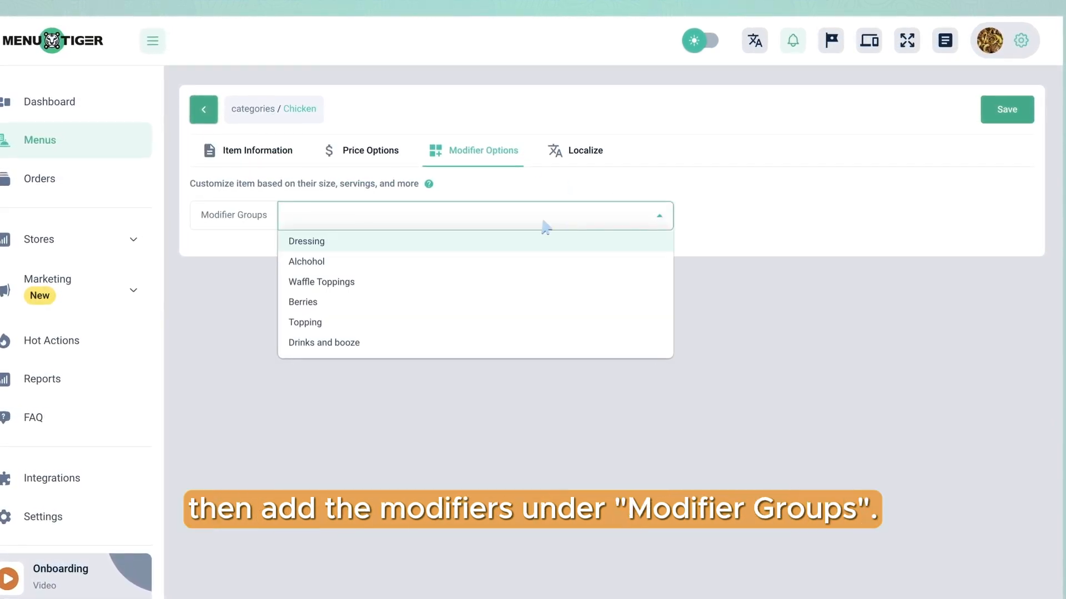
pyautogui.click(311, 243)
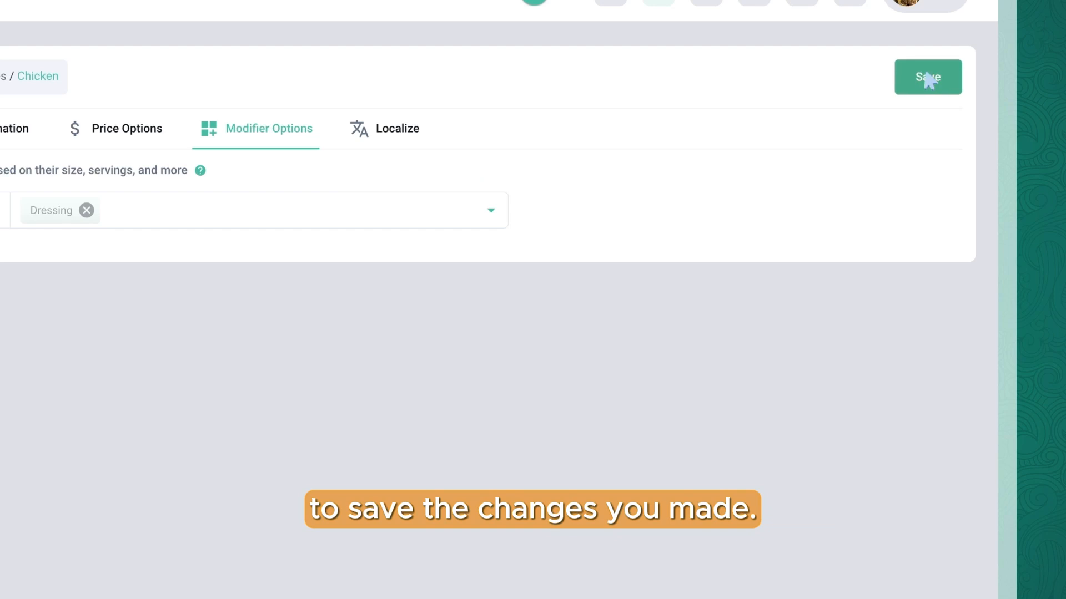
pyautogui.click(928, 78)
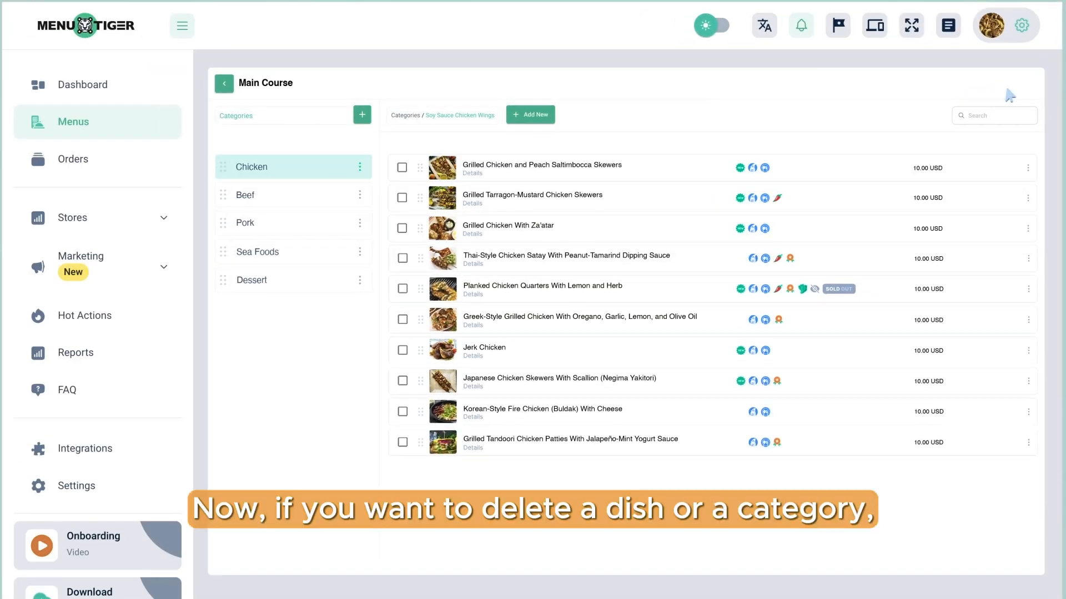
# - Delete the Grilled Tarragon-Mustard Chicken Skewers dish and move Korean-Style Fire Chicken (Buldak) With Cheese directly above Grilled Chicken With Za'atar
pyautogui.click(1027, 198)
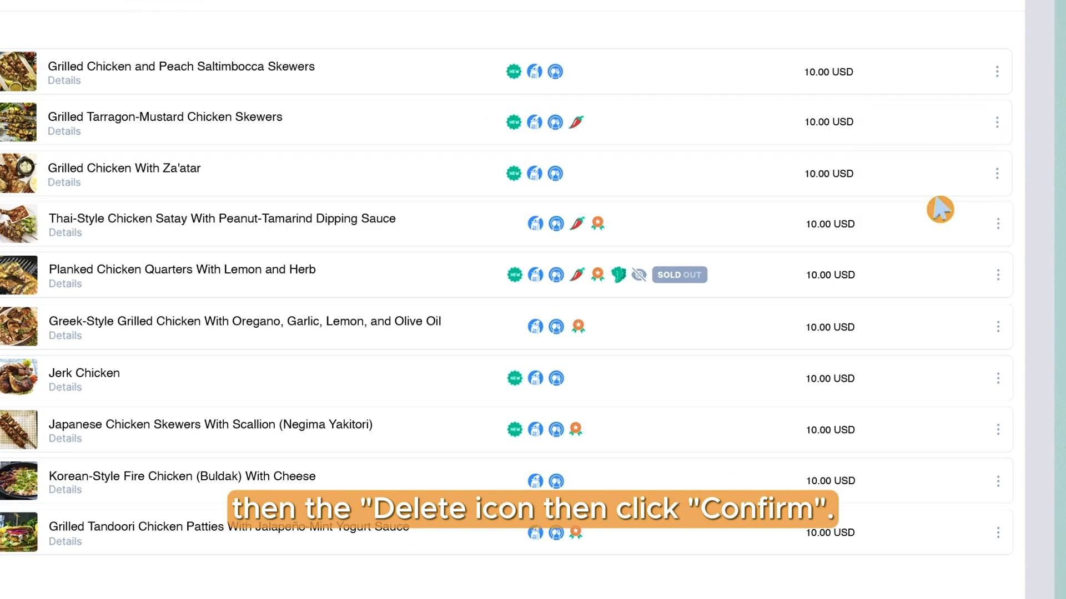
pyautogui.click(938, 207)
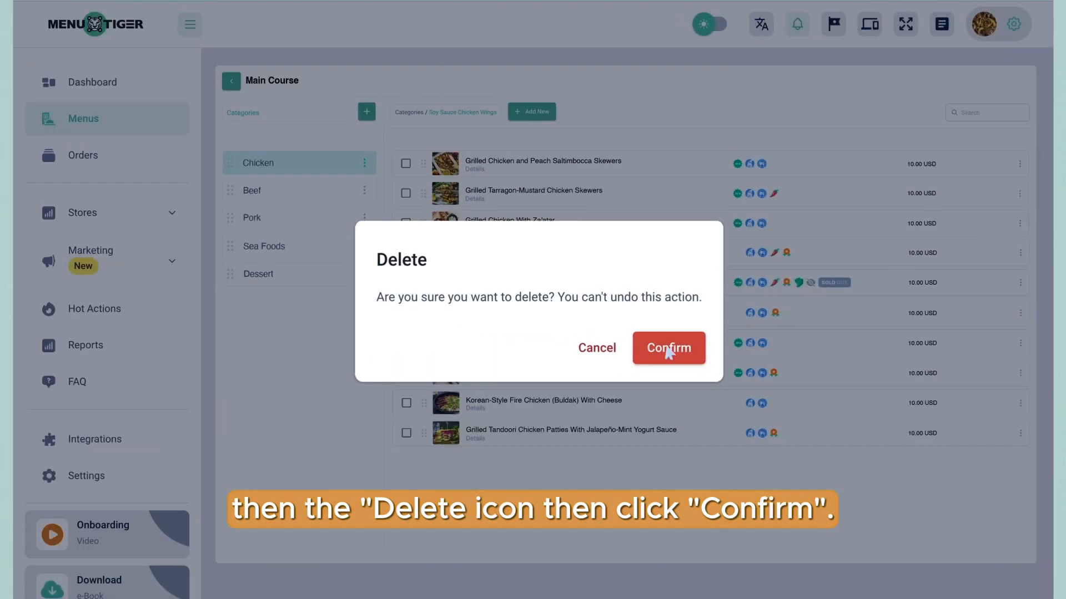
pyautogui.click(667, 350)
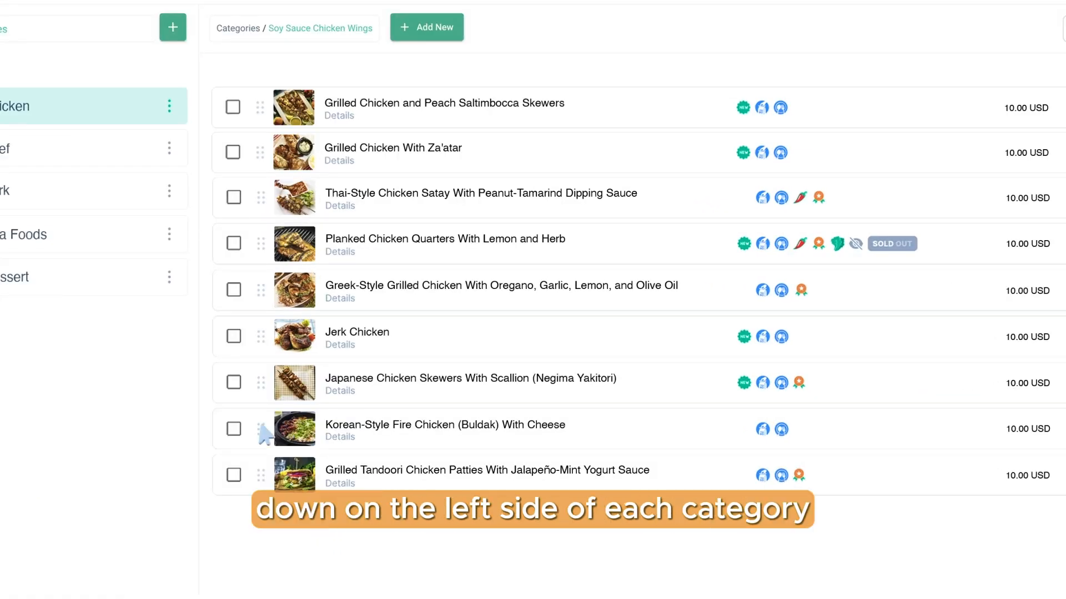
pyautogui.moveTo(264, 433); pyautogui.dragTo(264, 156)
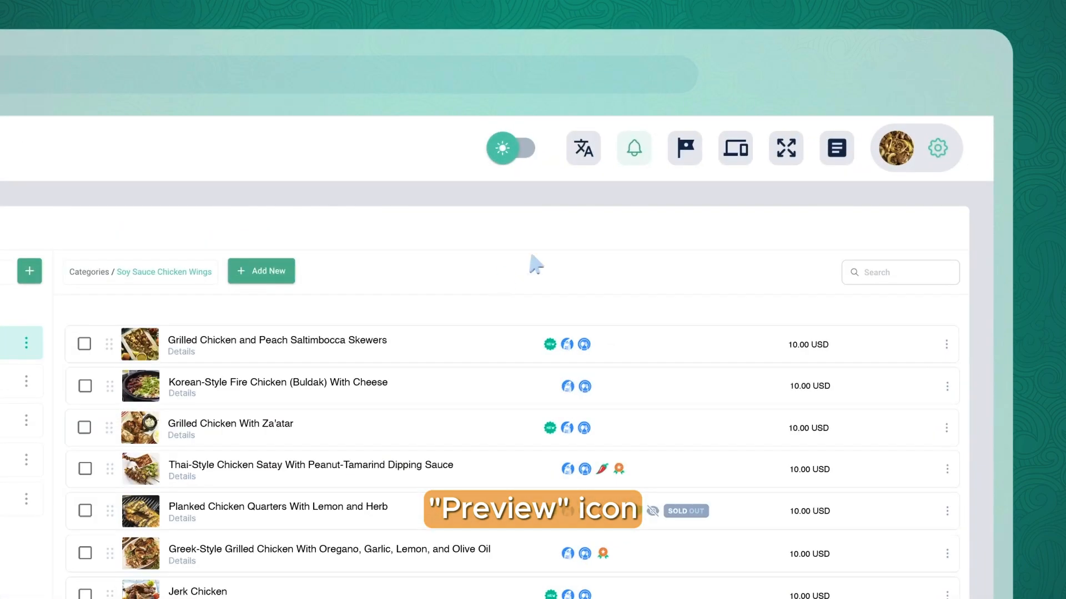
# - Preview the digital menu and switch the preview device to iPhone X
pyautogui.click(738, 156)
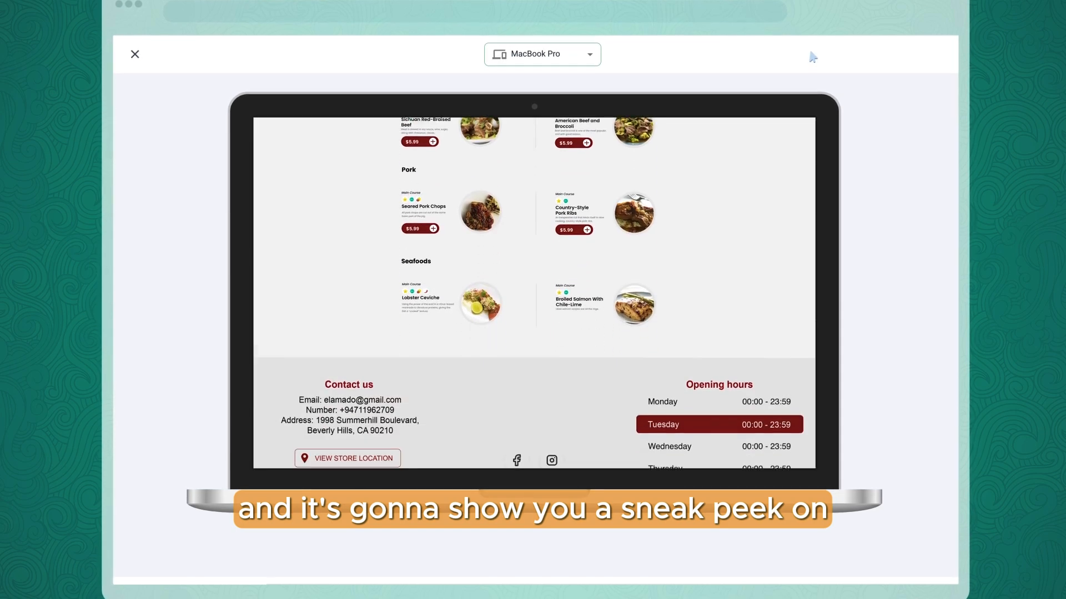
pyautogui.click(588, 54)
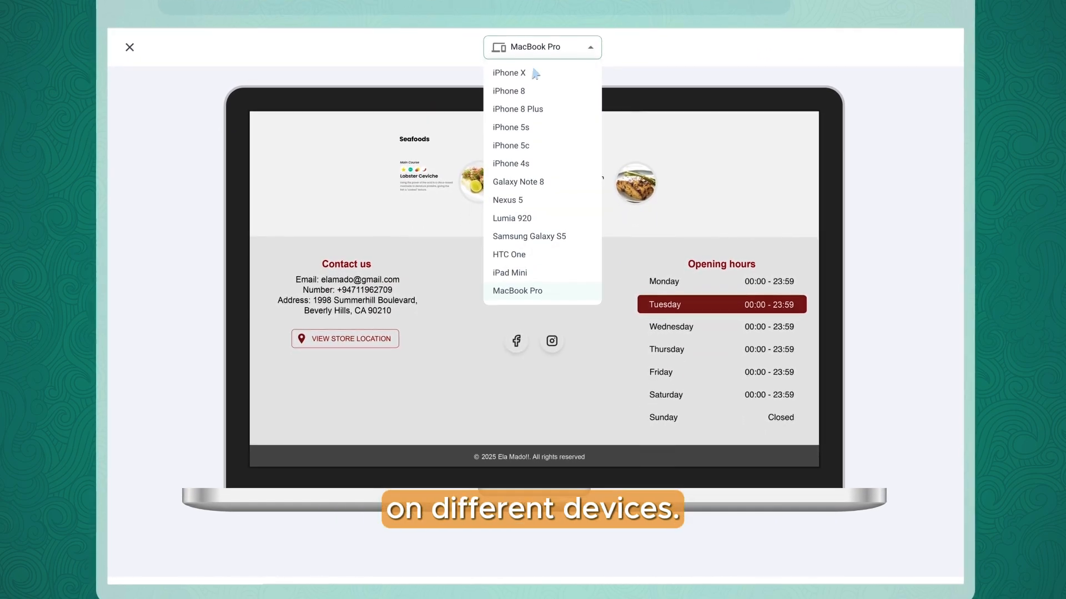
pyautogui.click(538, 71)
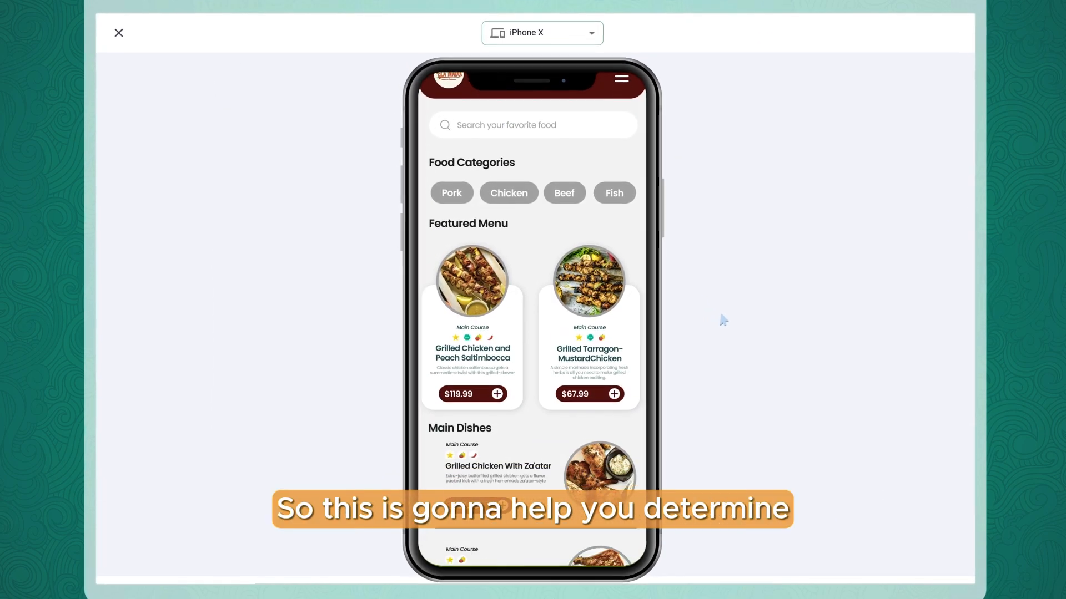